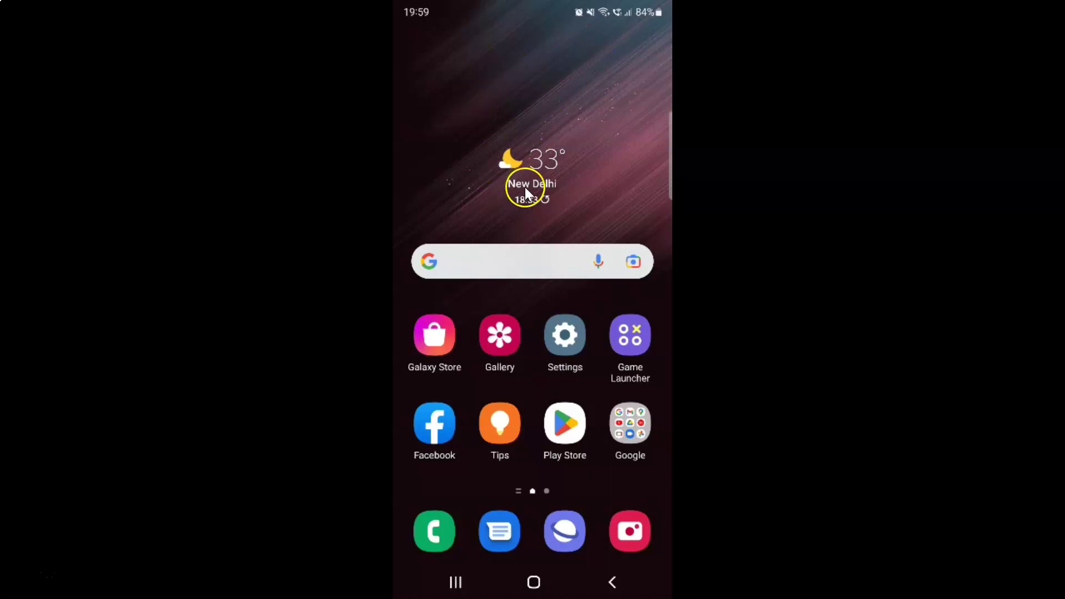
- From home screen edit mode, open Widgets and expand Device care to reveal its 1×1 and 4×1 widgets
left_click(628, 90)
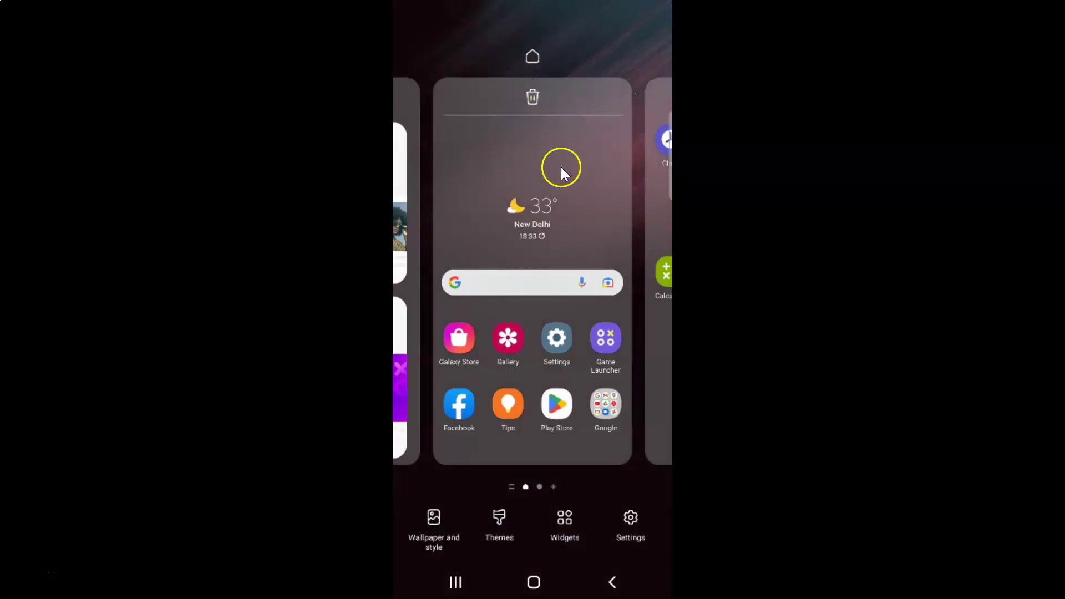
left_click(566, 522)
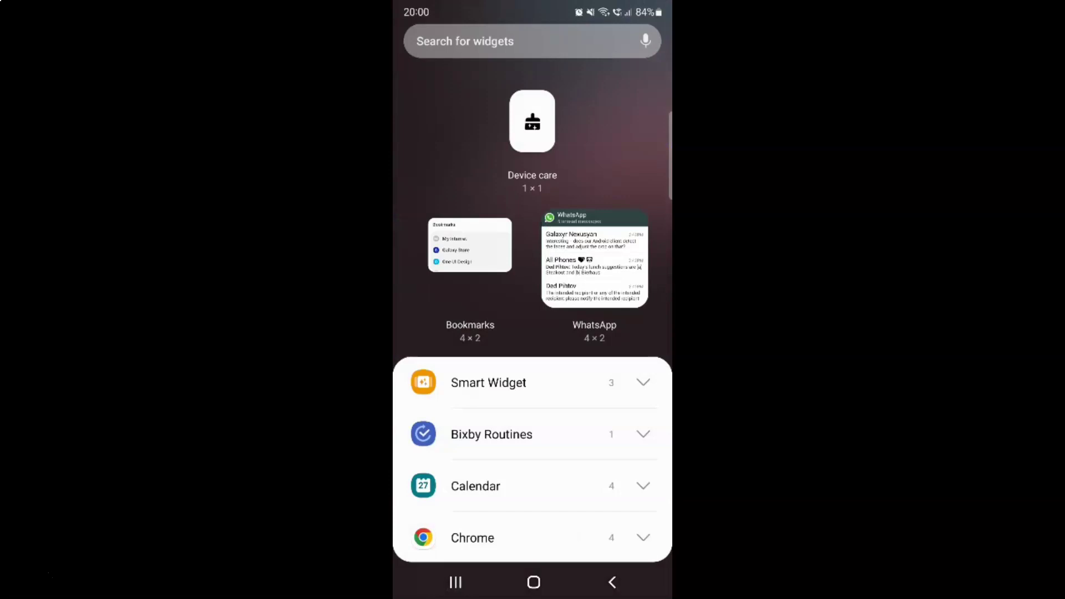
scroll(481, 363, "down", 5)
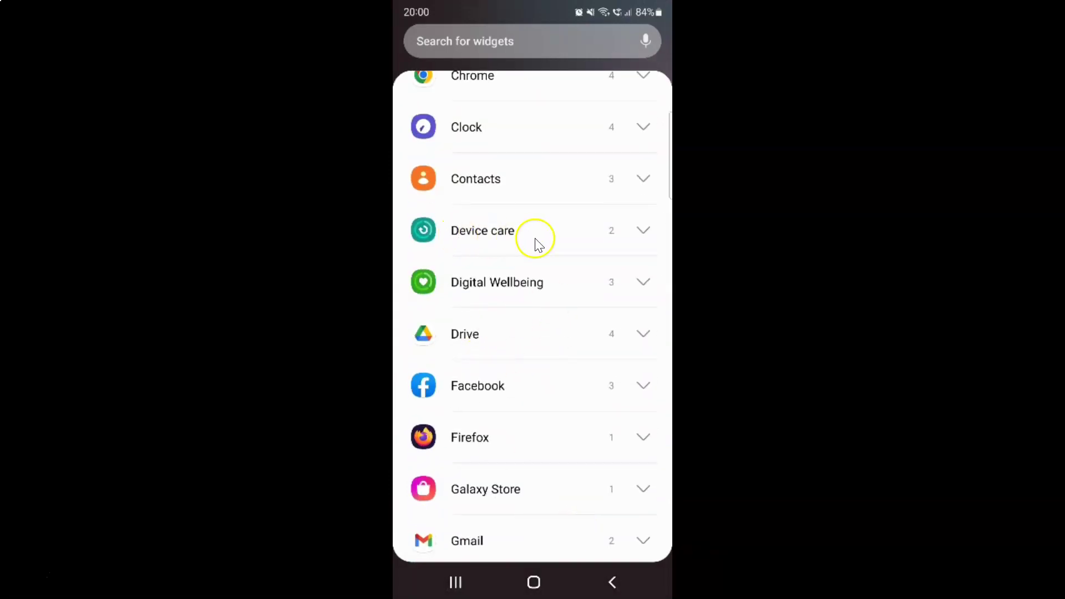
left_click(483, 232)
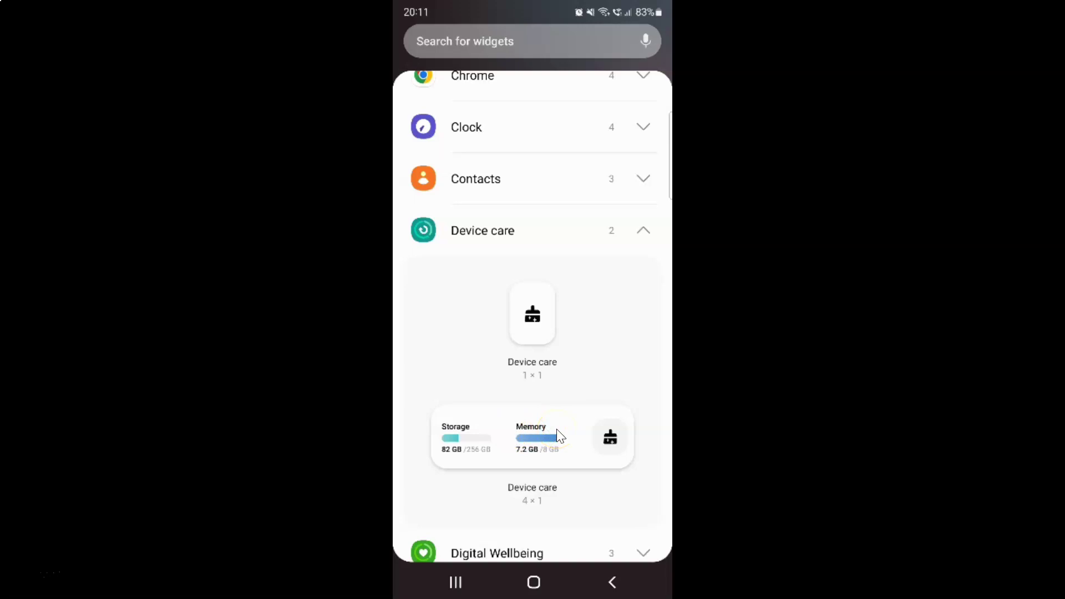
- Place the 4×1 Device care widget atop the home screen, then clean and refresh it to show 4.2 GB memory
left_click_drag(557, 428, 566, 84)
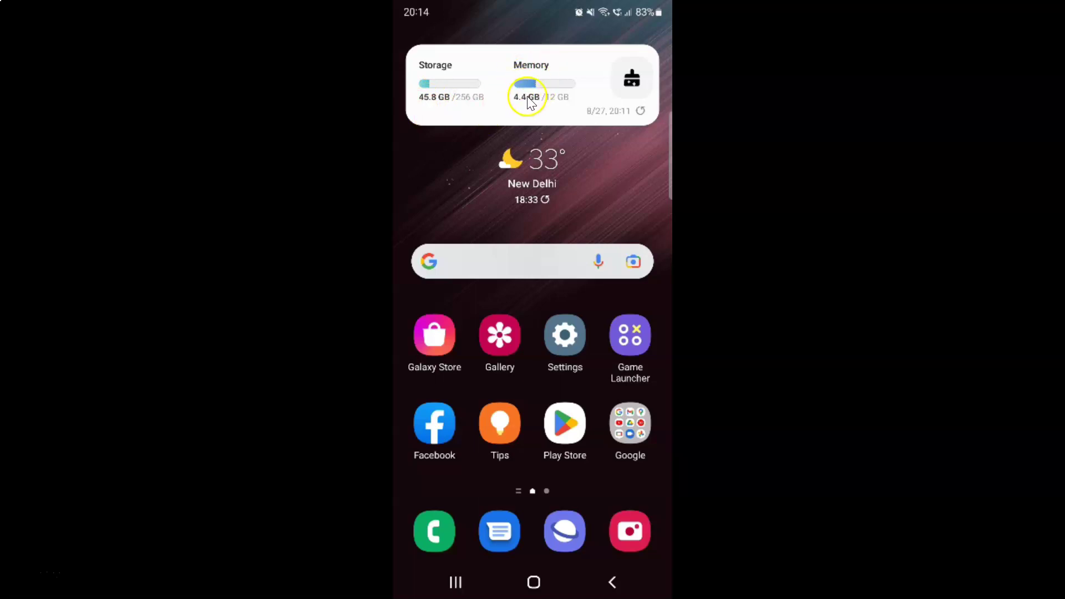
left_click(633, 82)
left_click(631, 85)
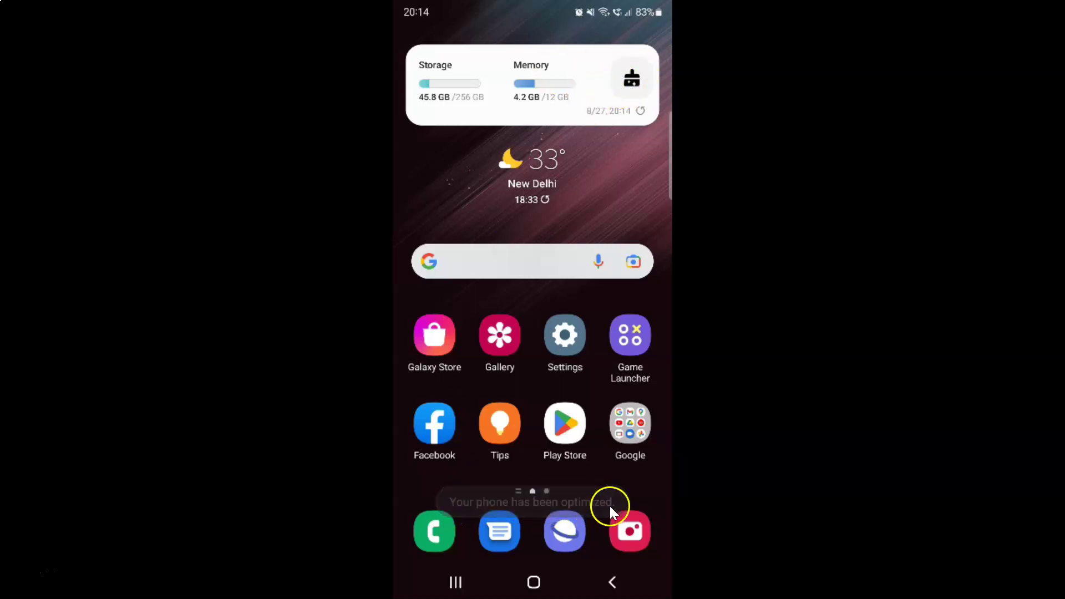
left_click(642, 112)
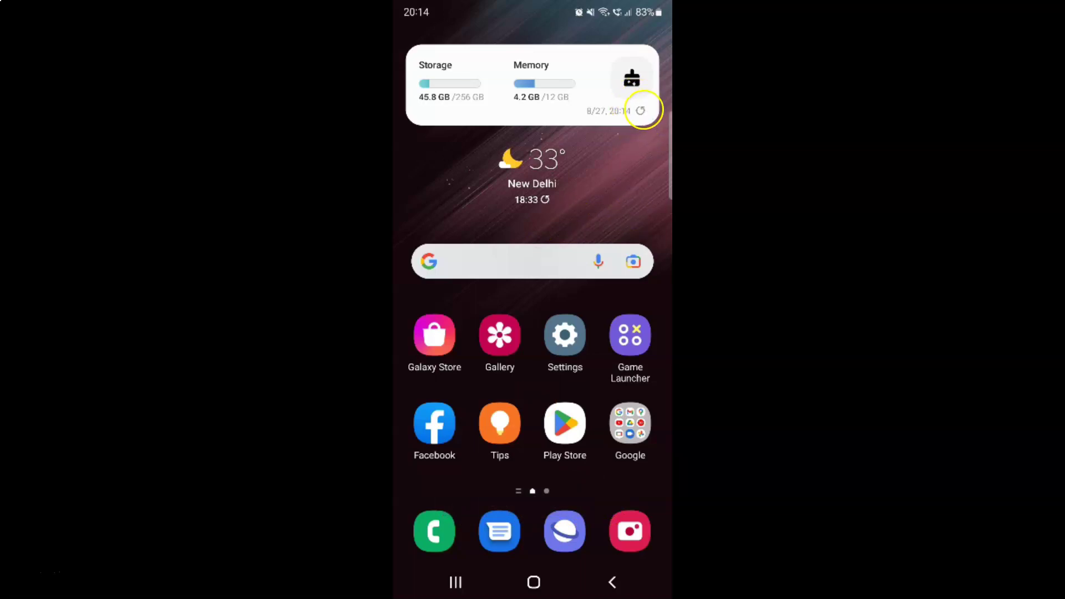
left_click(629, 115)
- In the Device care widget's settings, set Storage and memory to show available space (210.2 GB, 5.7 GB)
left_click(574, 81)
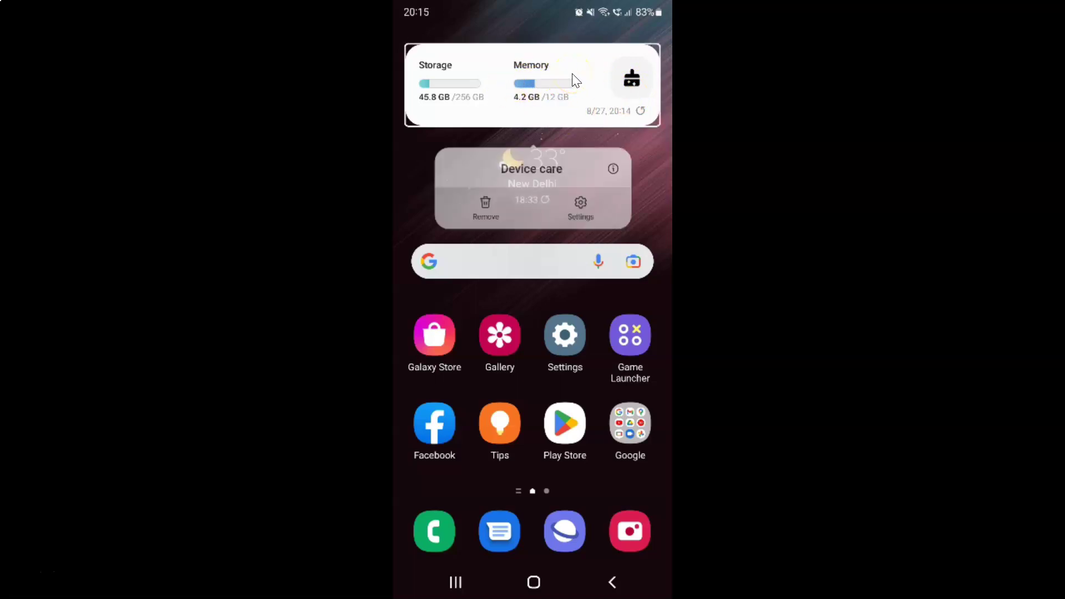
left_click(580, 207)
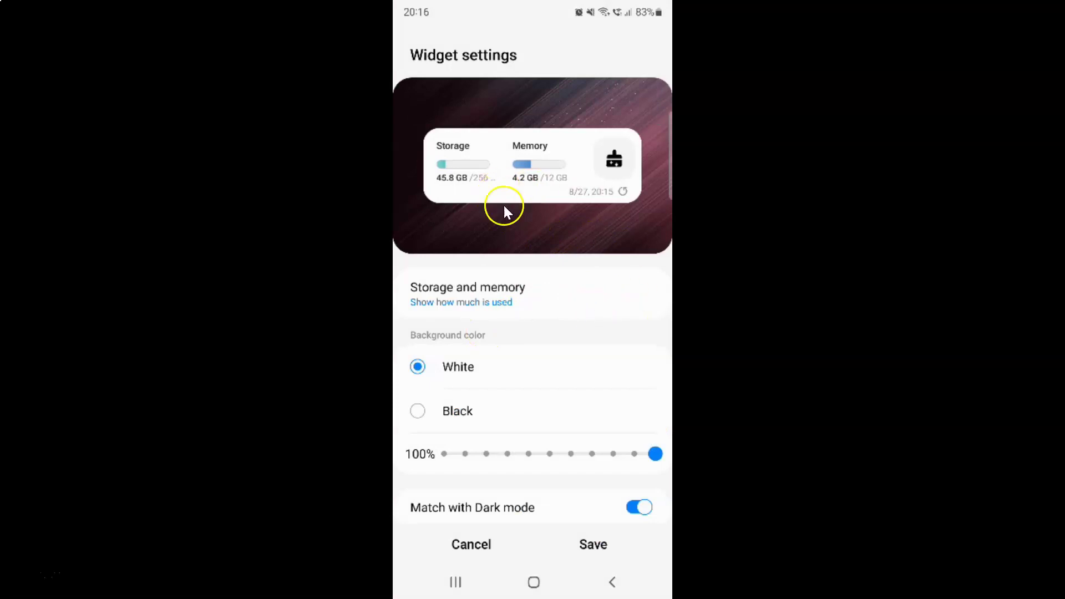
left_click(482, 297)
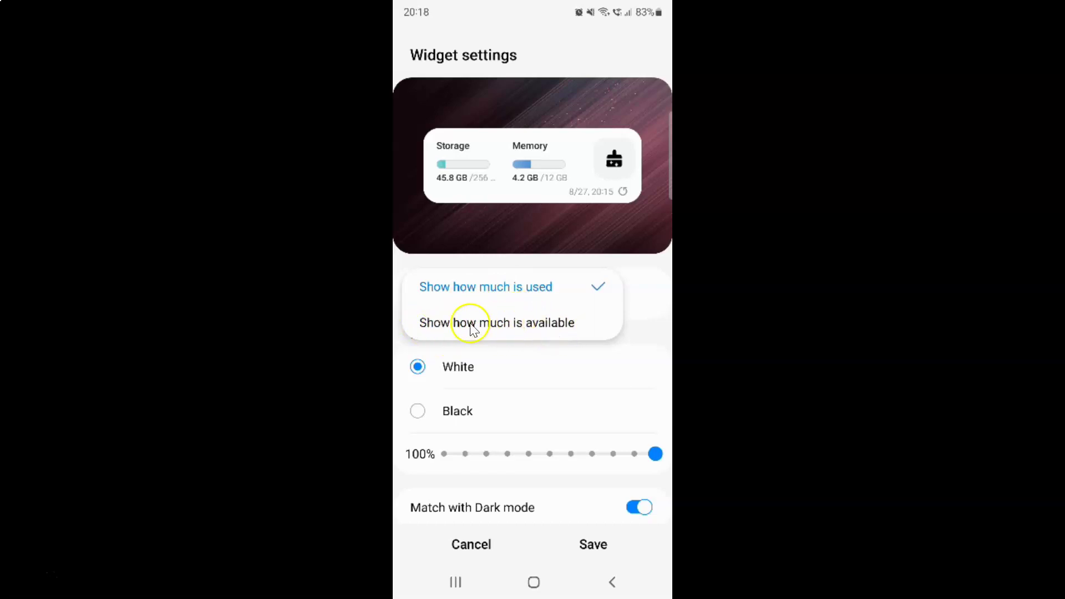
left_click(505, 324)
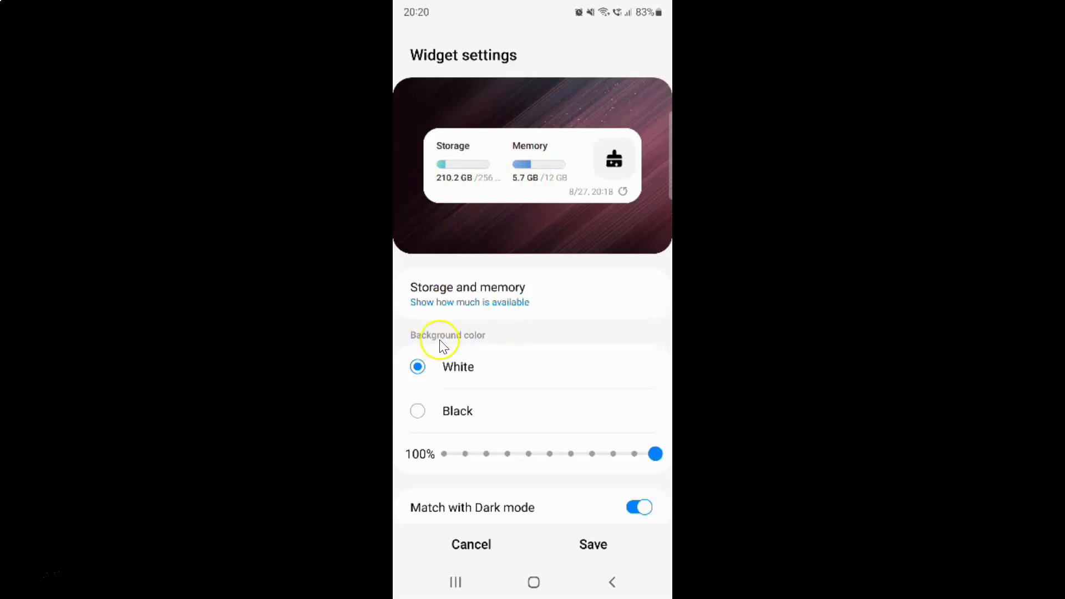
- Give the widget a white background at 90% opacity, leaving Match with Dark mode on
left_click(465, 366)
key("Left")
key("Left")
key("Left")
key("Left")
key("Left")
key("Left")
key("Left")
key("Left")
key("Left")
key("Right")
key("Right")
key("Right")
key("Right")
key("Right")
key("Right")
key("Left")
key("Left")
key("Right")
key("Right")
key("Right")
key("Right")
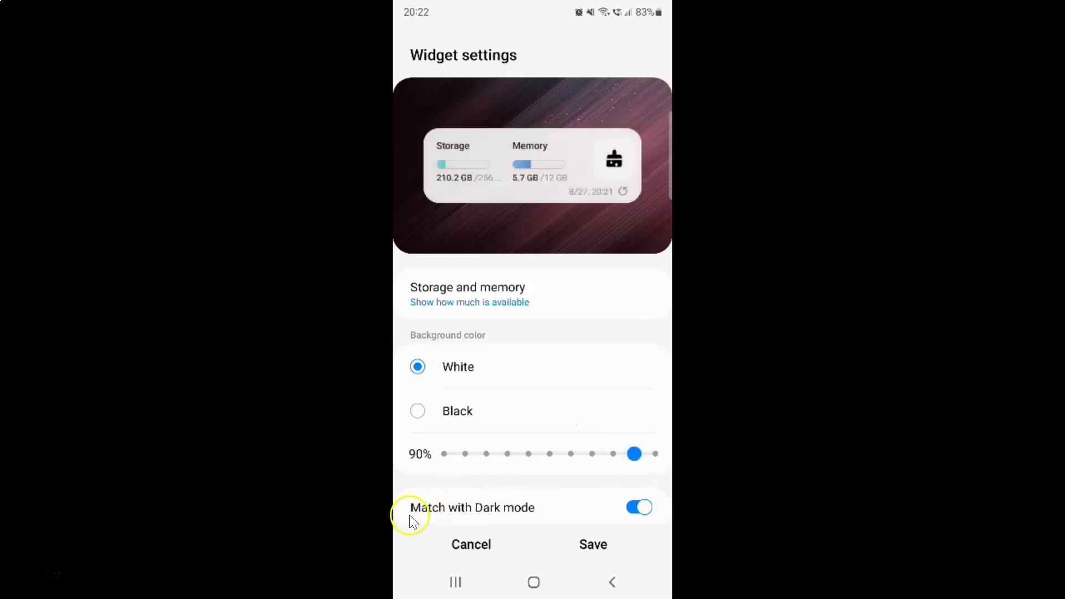
left_click(628, 508)
left_click(627, 508)
- Switch Storage and memory back to show used space and save the widget to the home screen
left_click(499, 300)
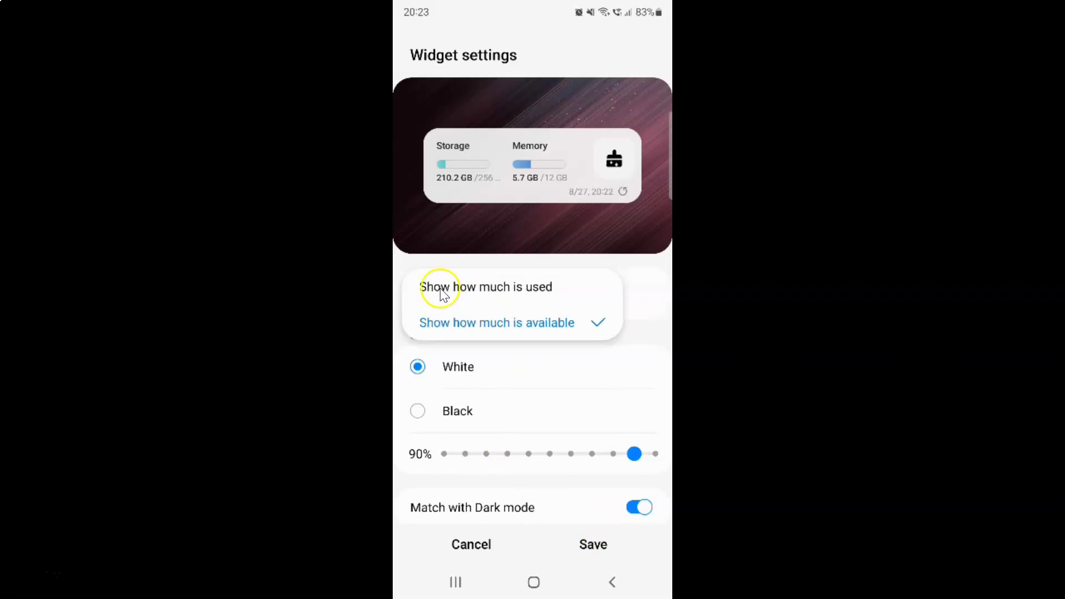
left_click(536, 294)
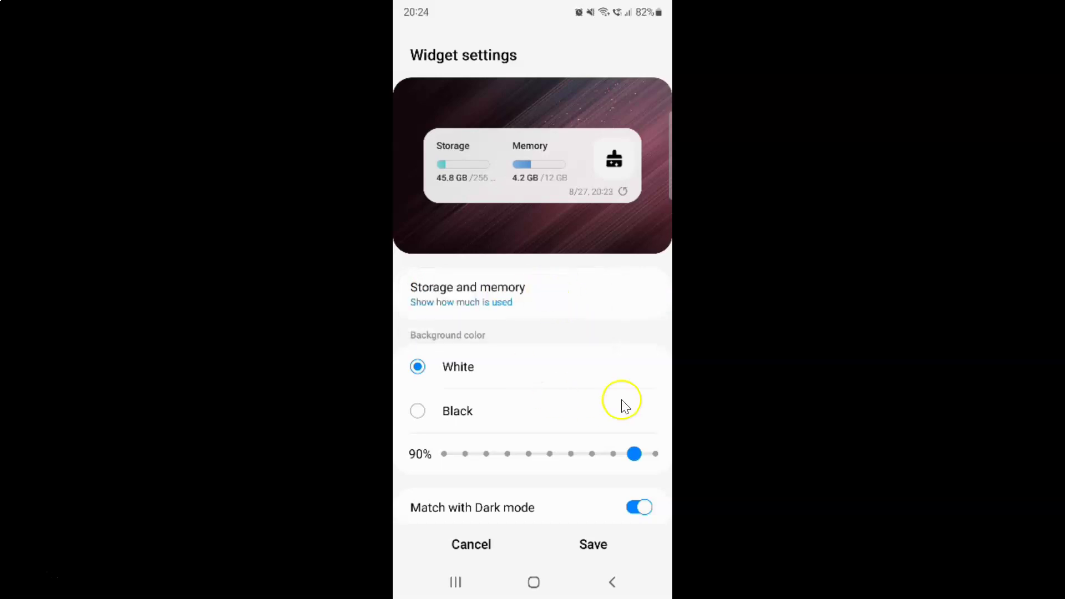
left_click(598, 546)
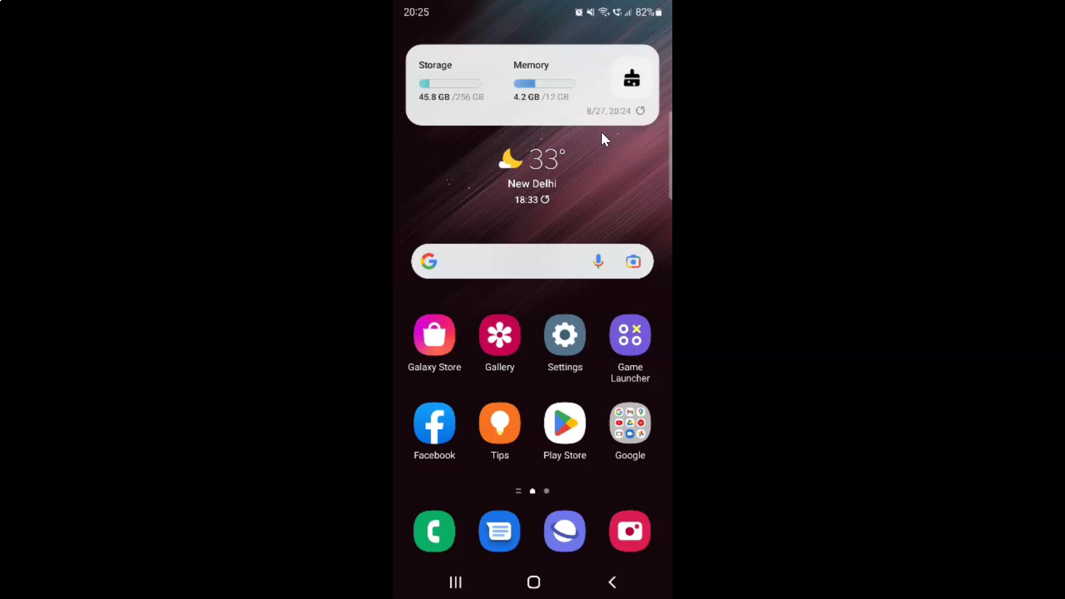
left_click(583, 109)
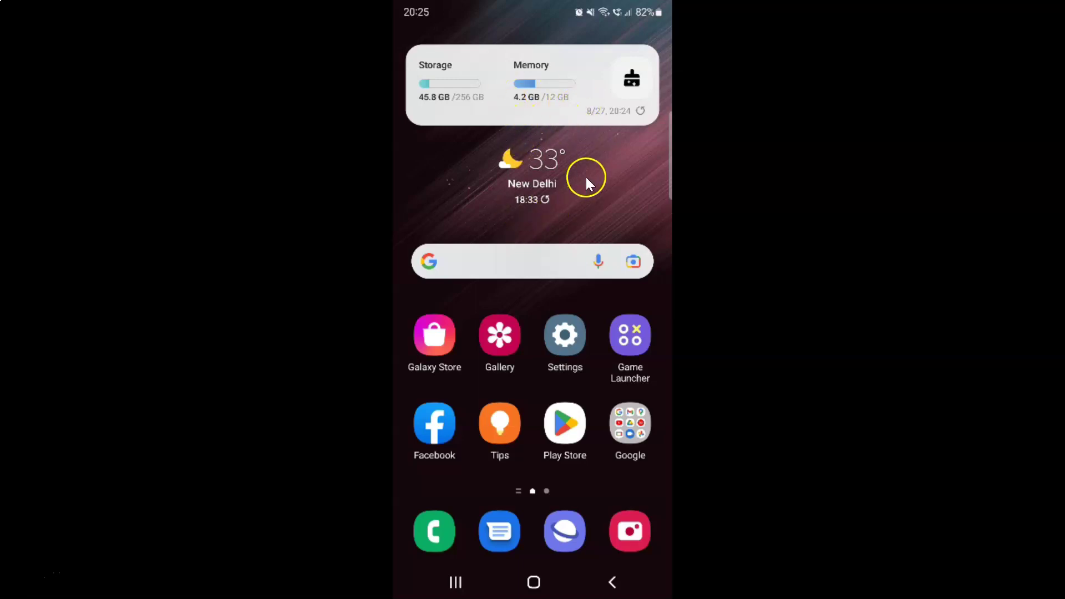